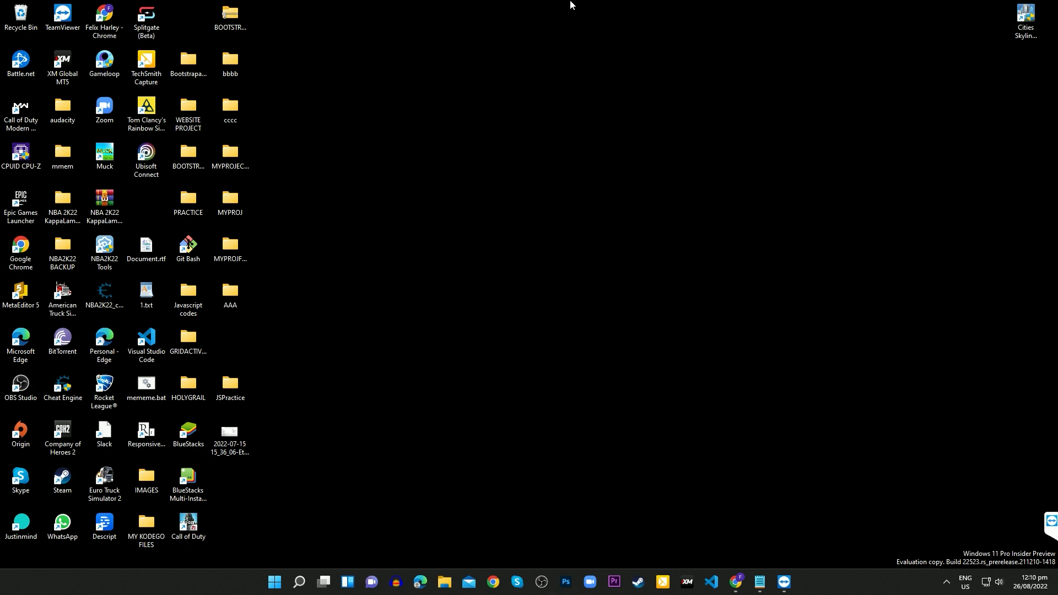
- Run the Windows Update troubleshooter from the other troubleshooters in the system settings
right_click(280, 579)
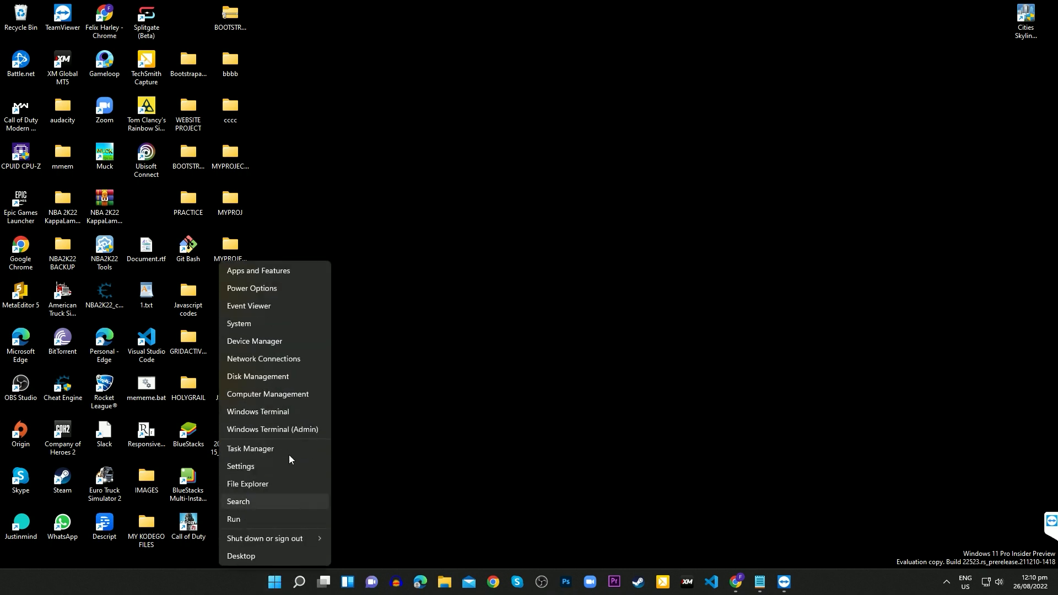
left_click(267, 468)
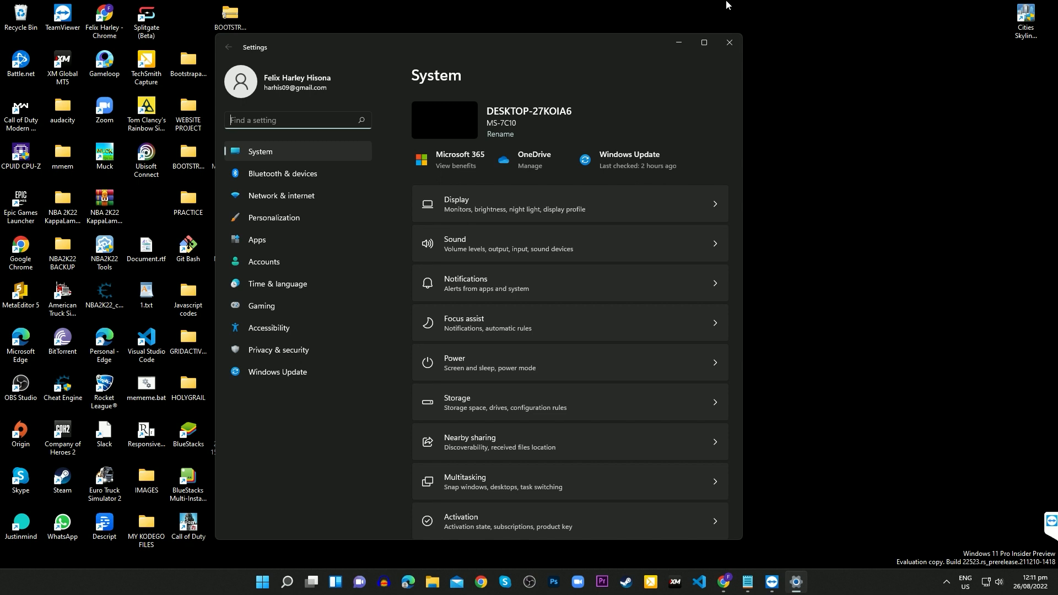
scroll(558, 443, "down", 5)
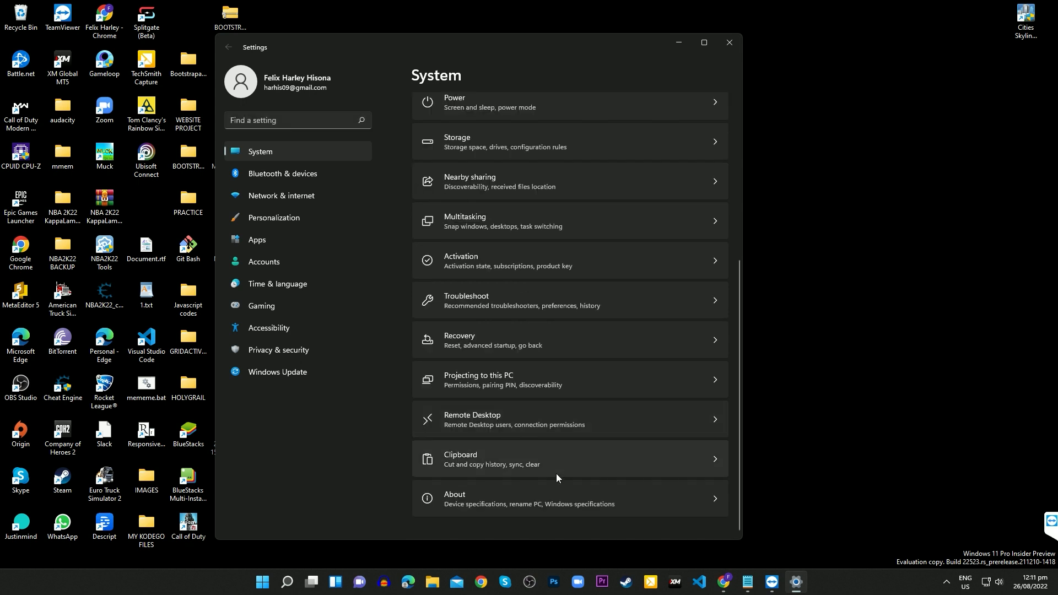
left_click(511, 303)
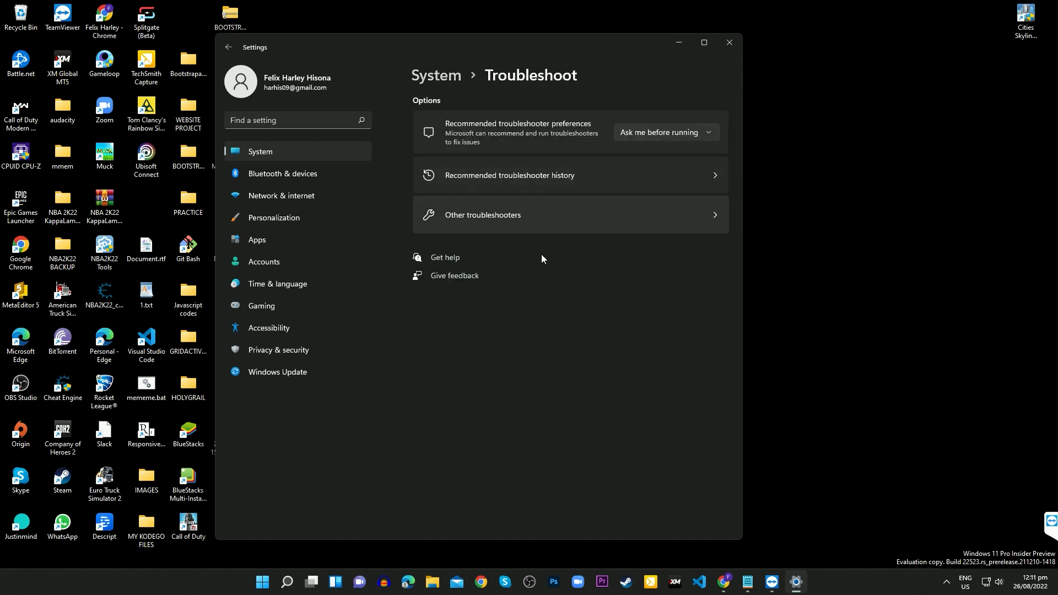
left_click(521, 215)
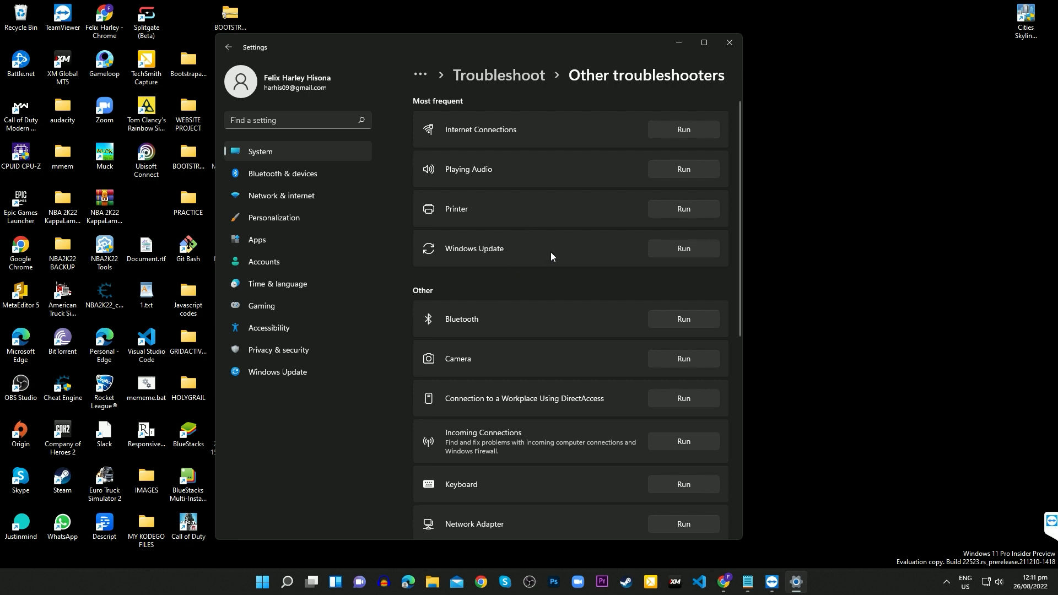
left_click(689, 249)
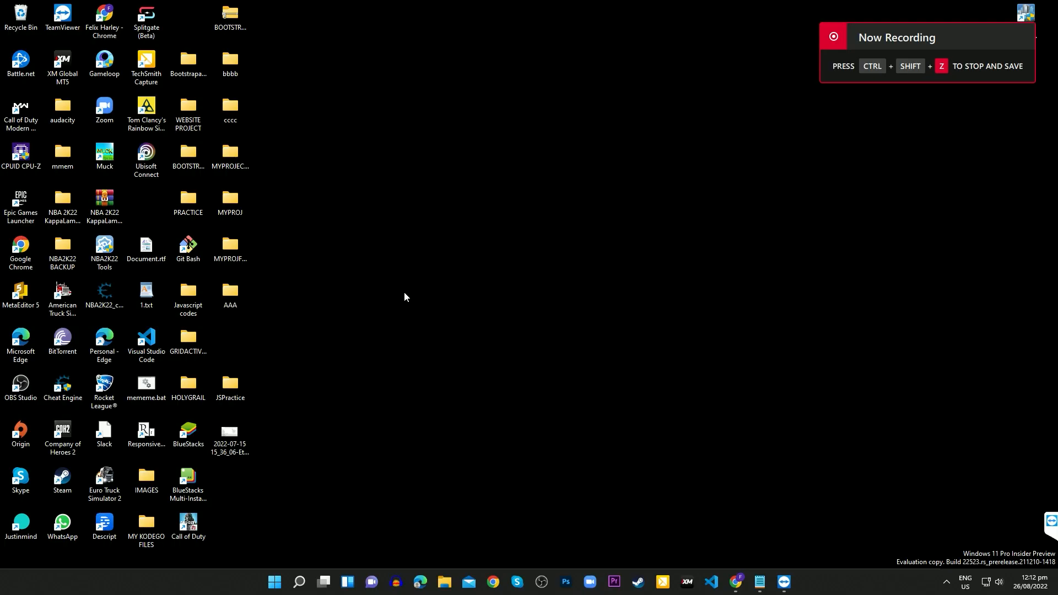
- Launch Services.msc through the Run dialog and stop the Windows Update service
key("super")
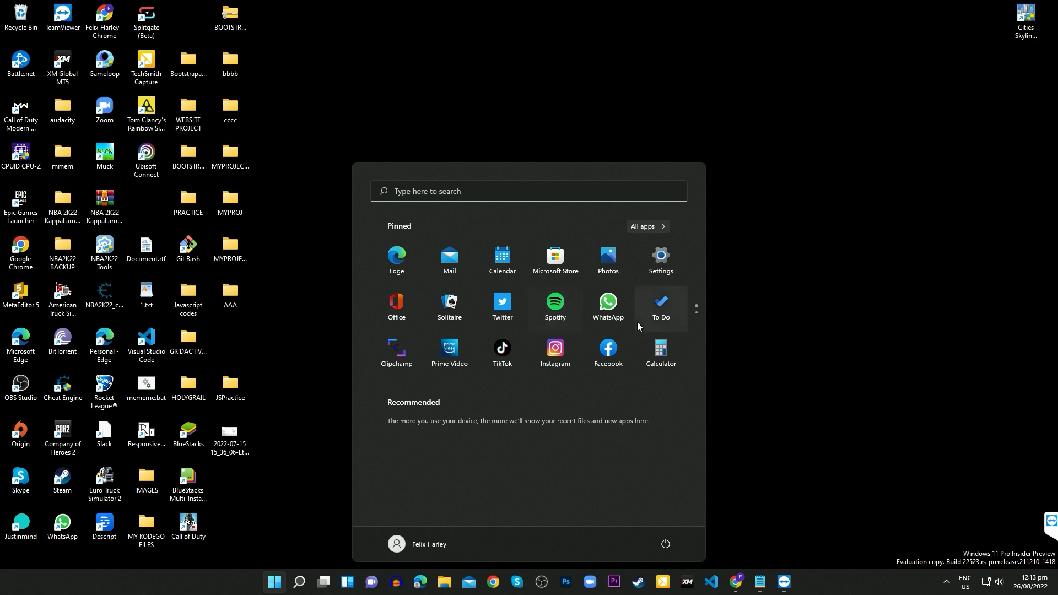
left_click(825, 312)
key("super+r")
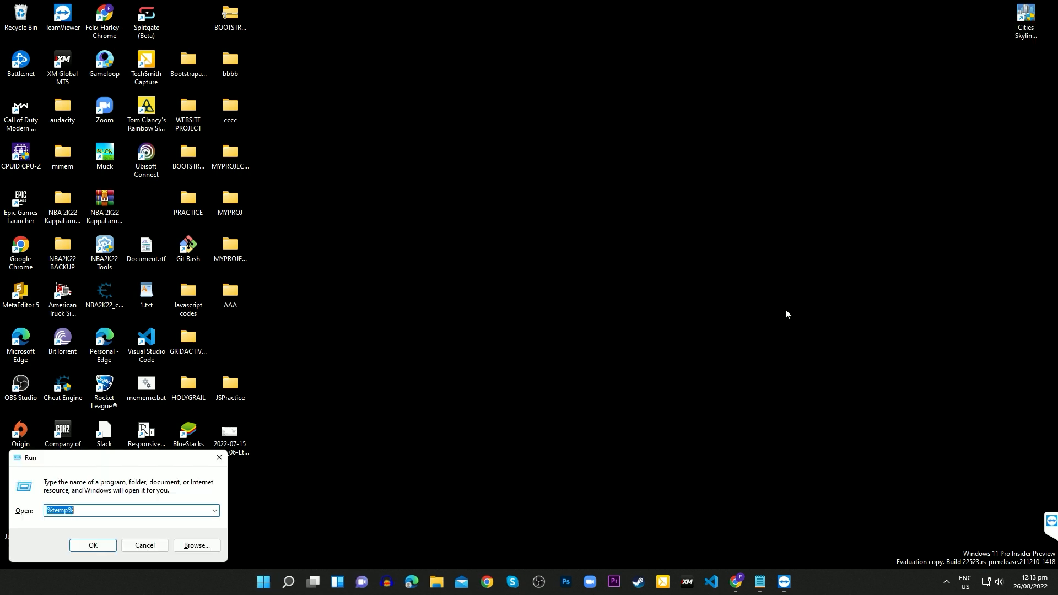
type("services")
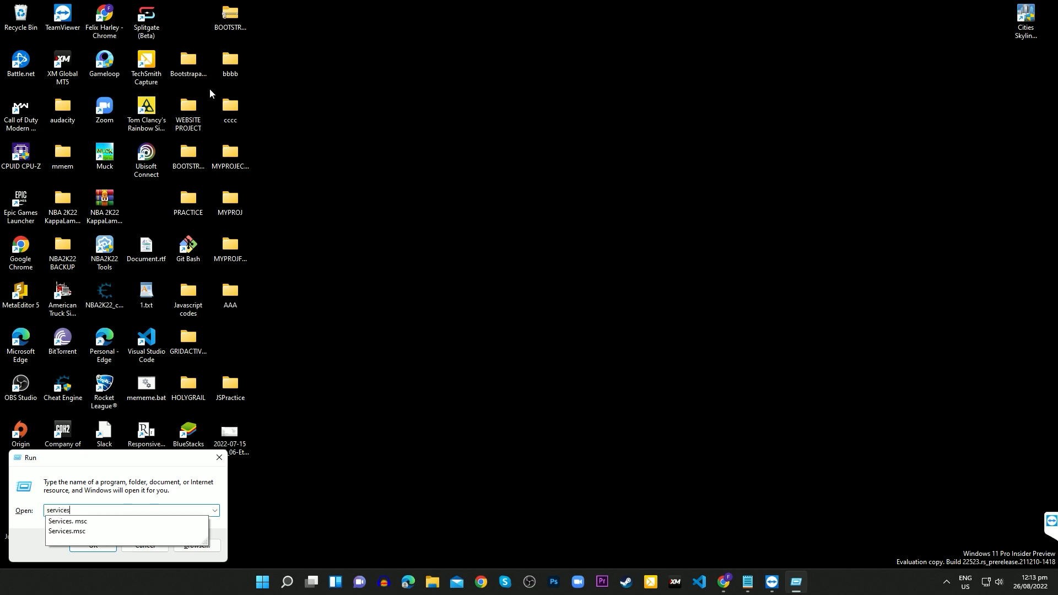
key("Down")
key("Return")
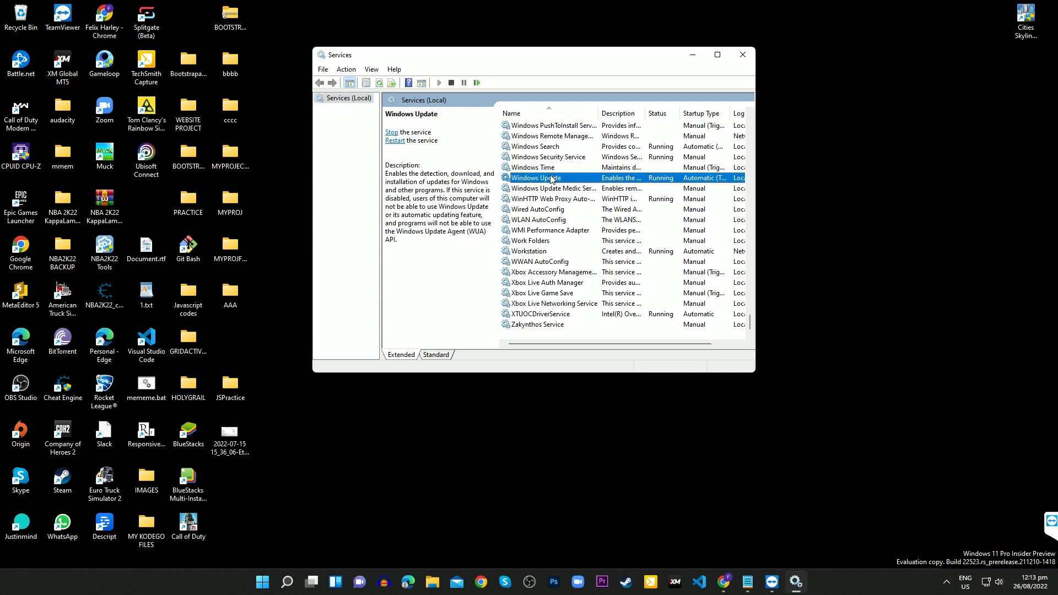
right_click(551, 178)
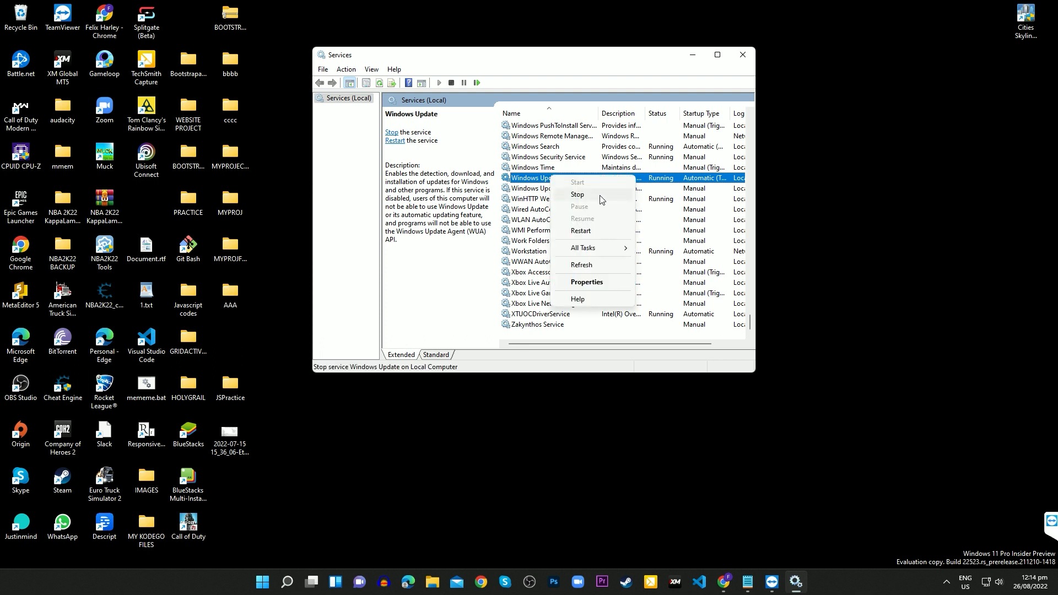
left_click(577, 195)
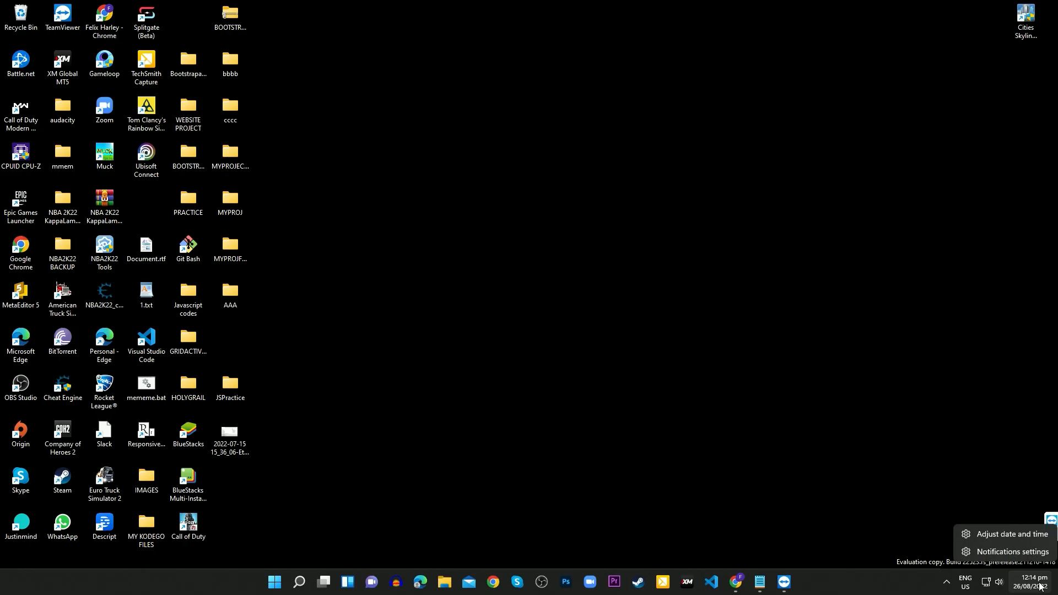
- Open the date and time settings and switch "Set time automatically" off and back on
left_click(1023, 535)
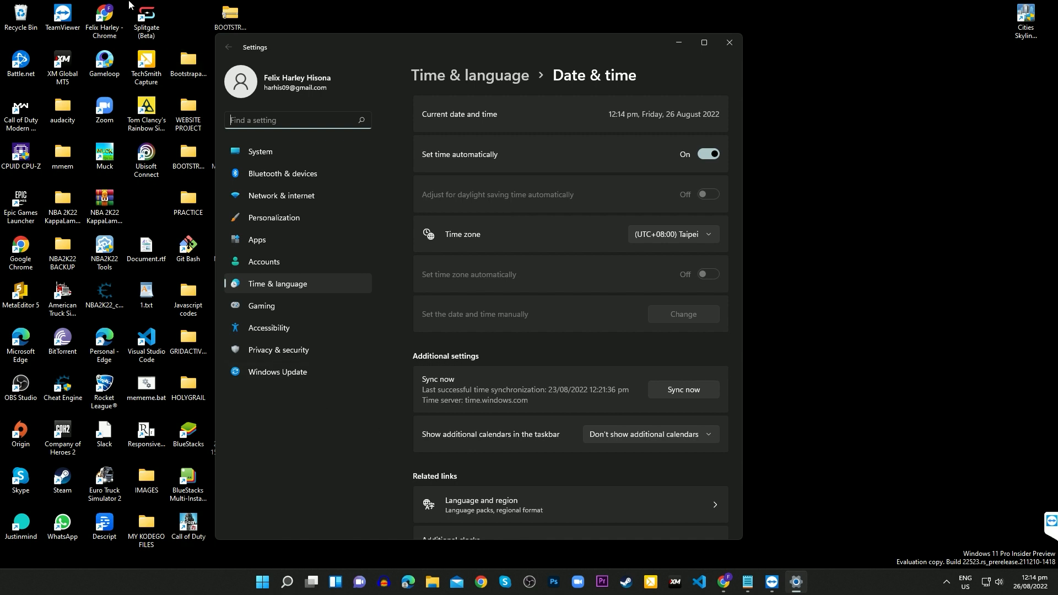
left_click(717, 152)
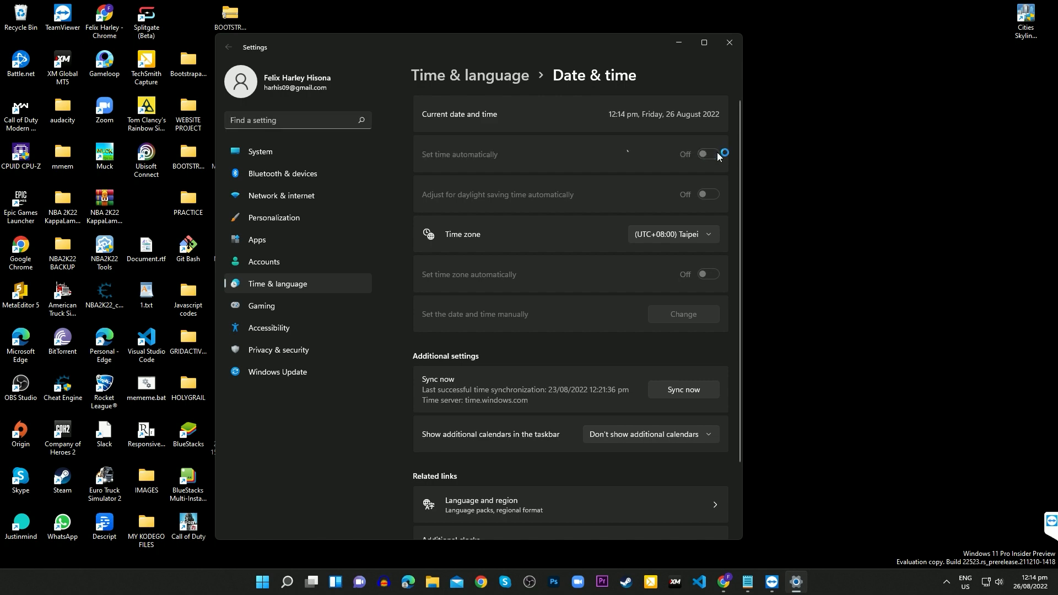
left_click(716, 152)
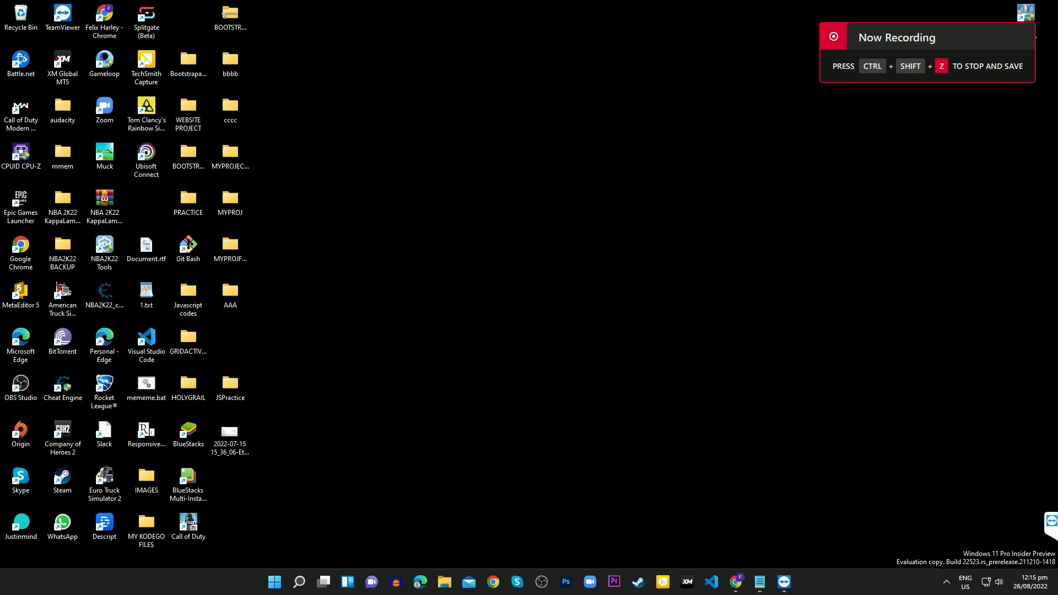
- Search for "scan", open Virus & threat protection and start a quick scan
left_click(274, 589)
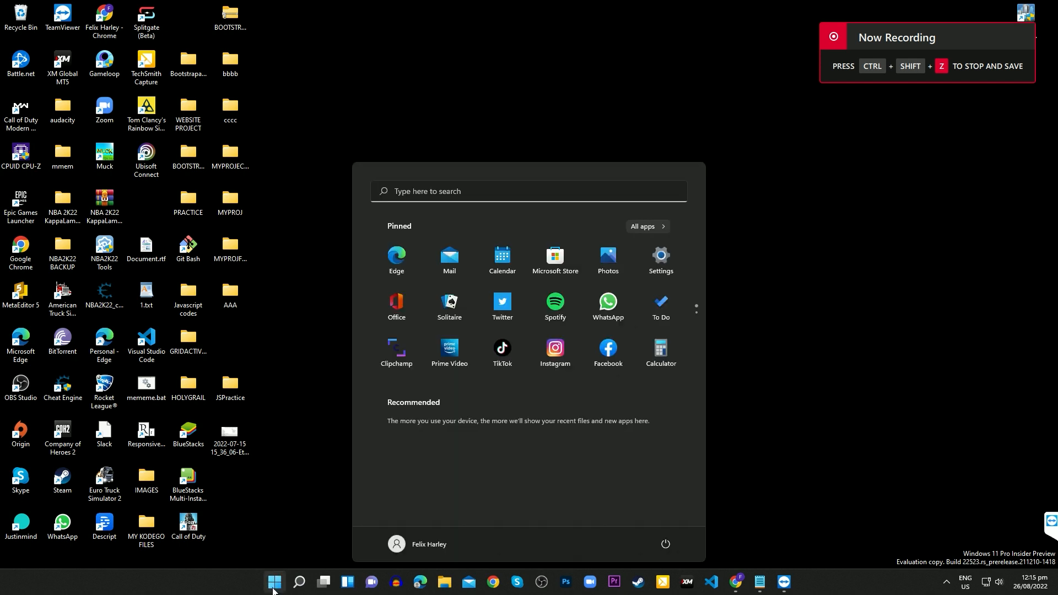
type("scan")
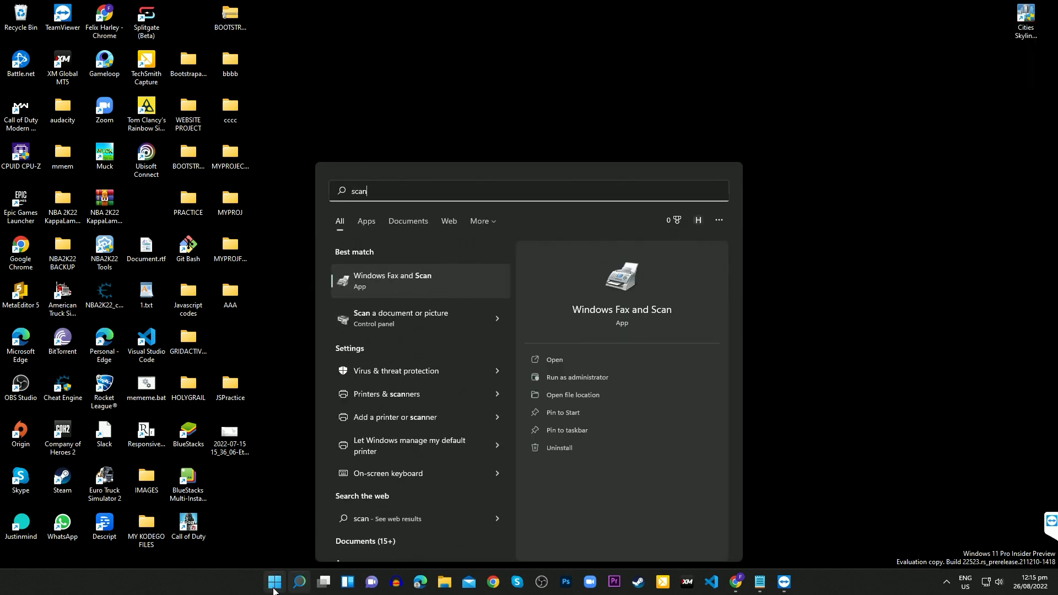
left_click(414, 374)
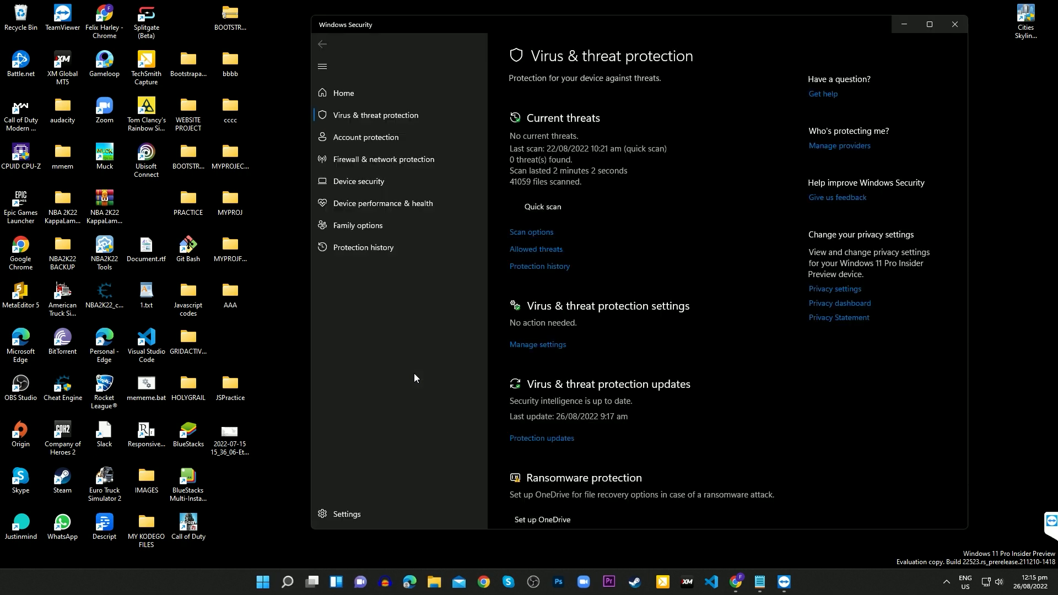
left_click(535, 203)
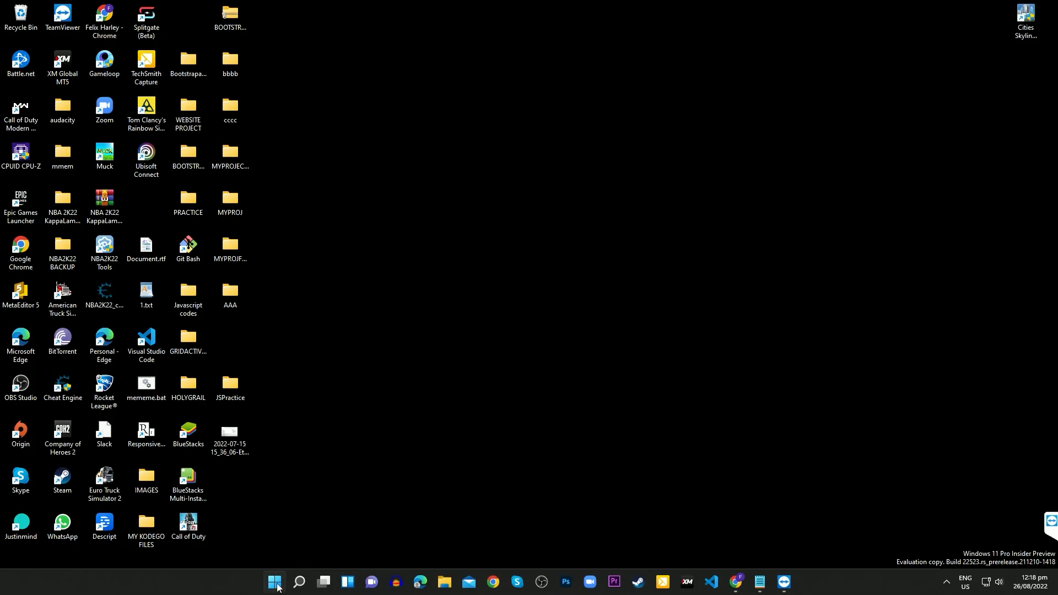
- Enable receiving updates for other Microsoft products in the Windows Update advanced options
key("super")
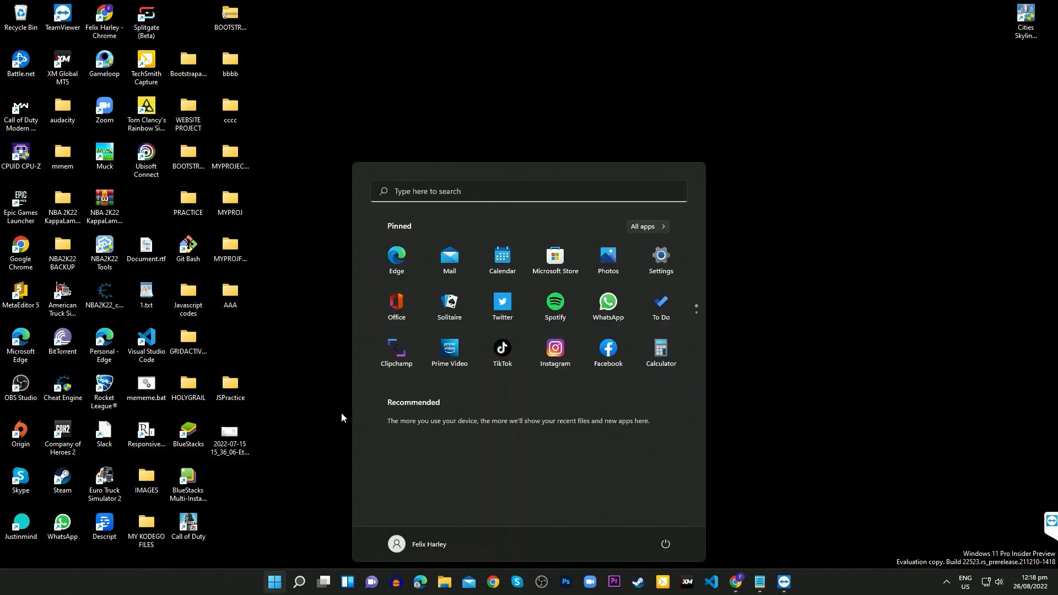
left_click(676, 257)
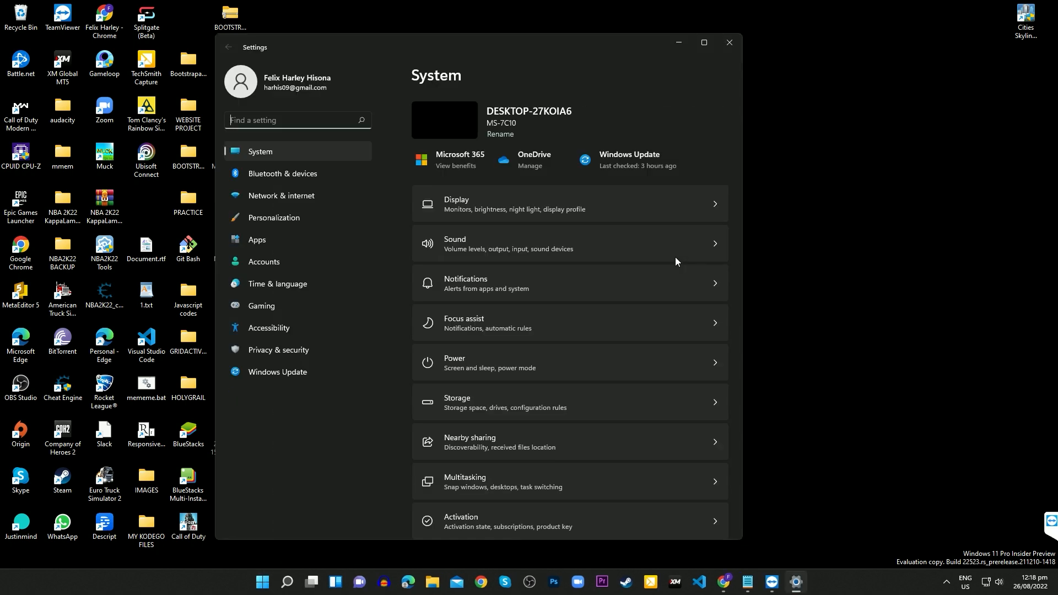
left_click(290, 378)
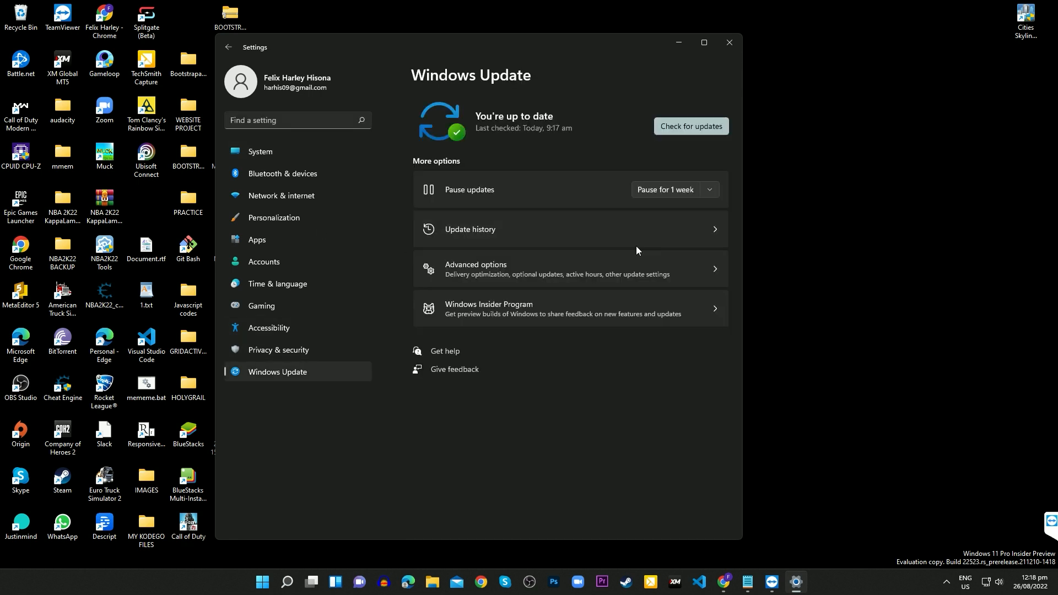
left_click(702, 278)
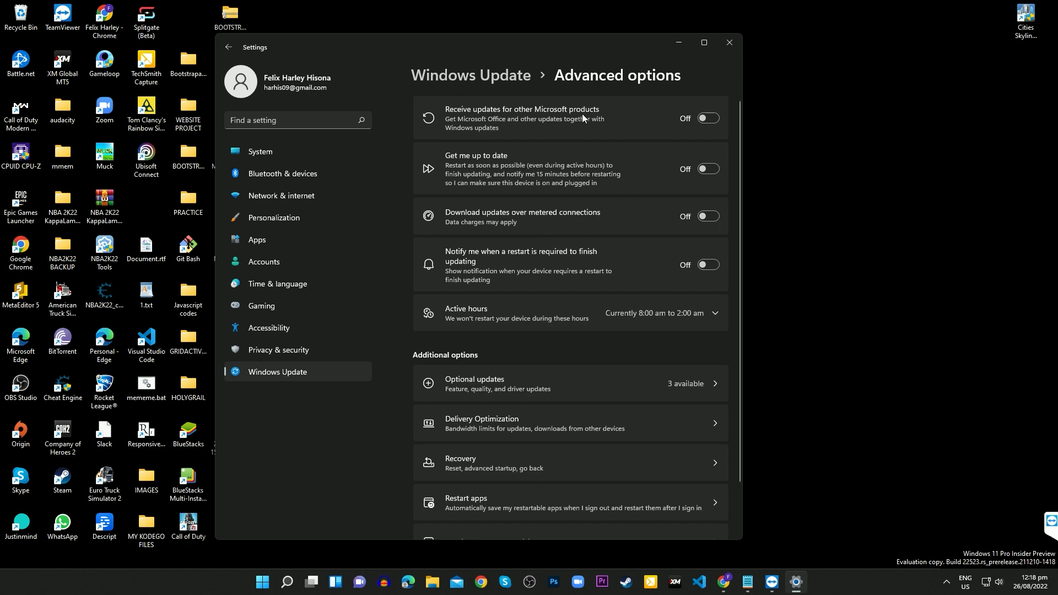
left_click(711, 118)
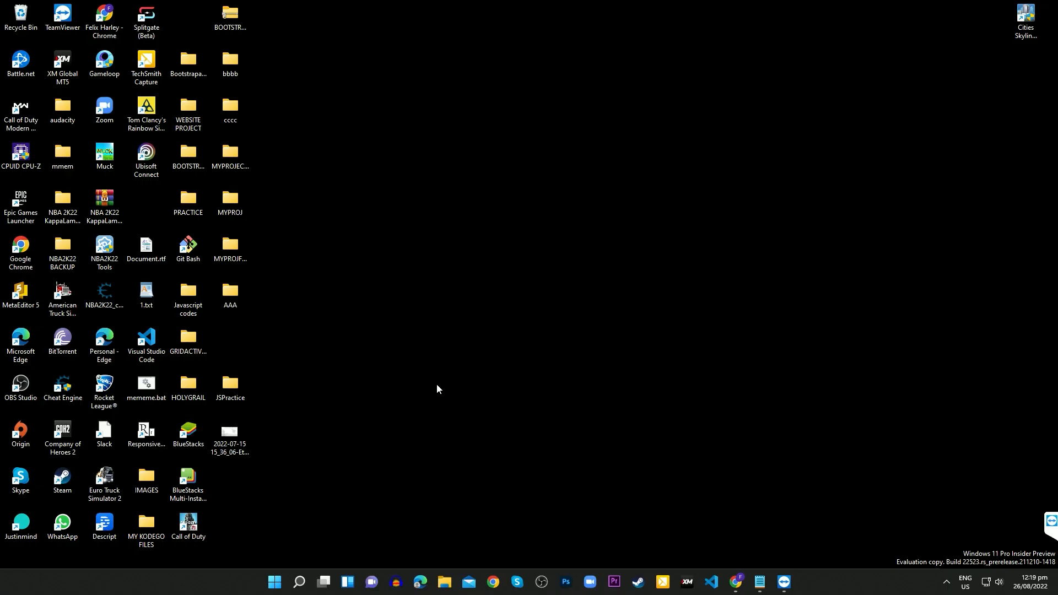
- Launch msconfig through the Run dialog and set the startup selection to Selective startup
key("super+r")
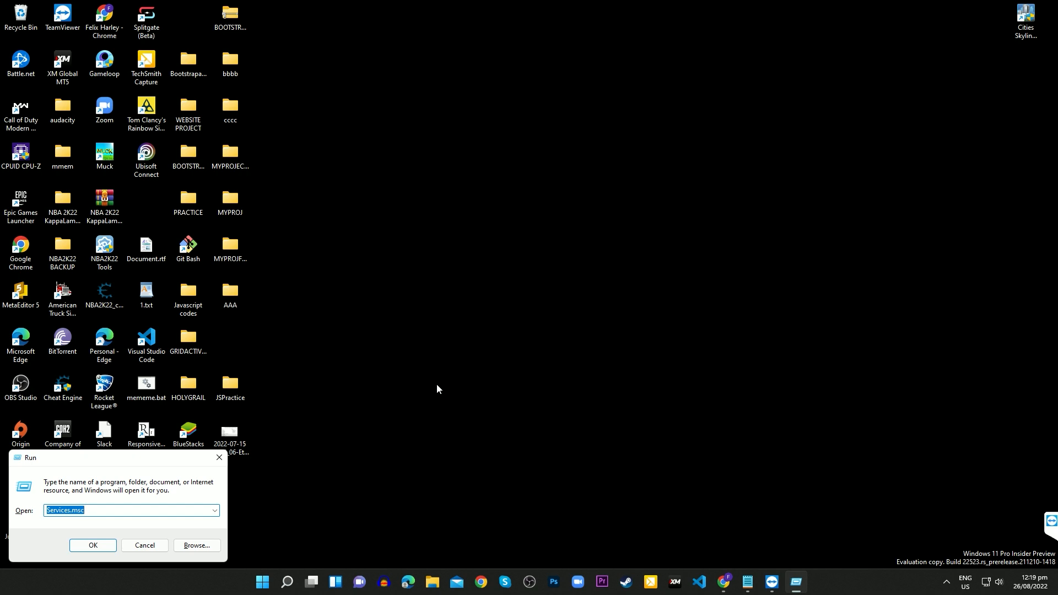
type("ms")
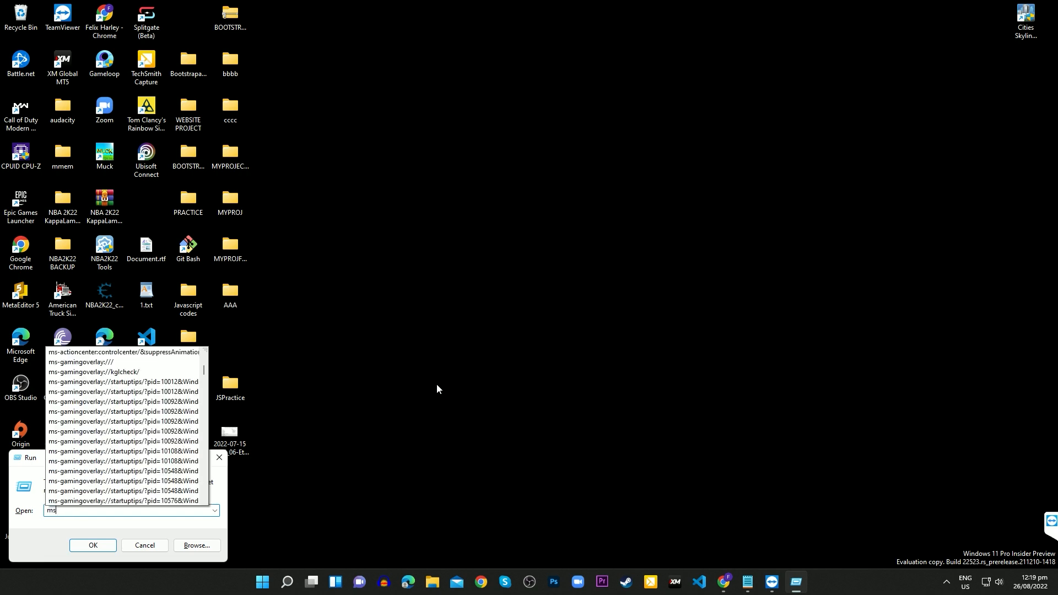
type("config")
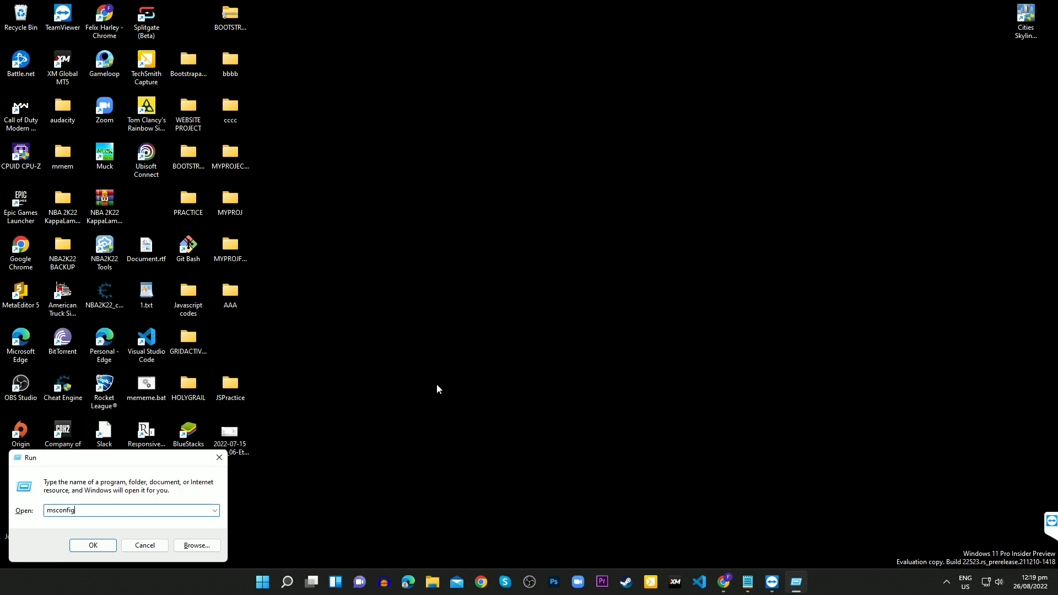
key("Return")
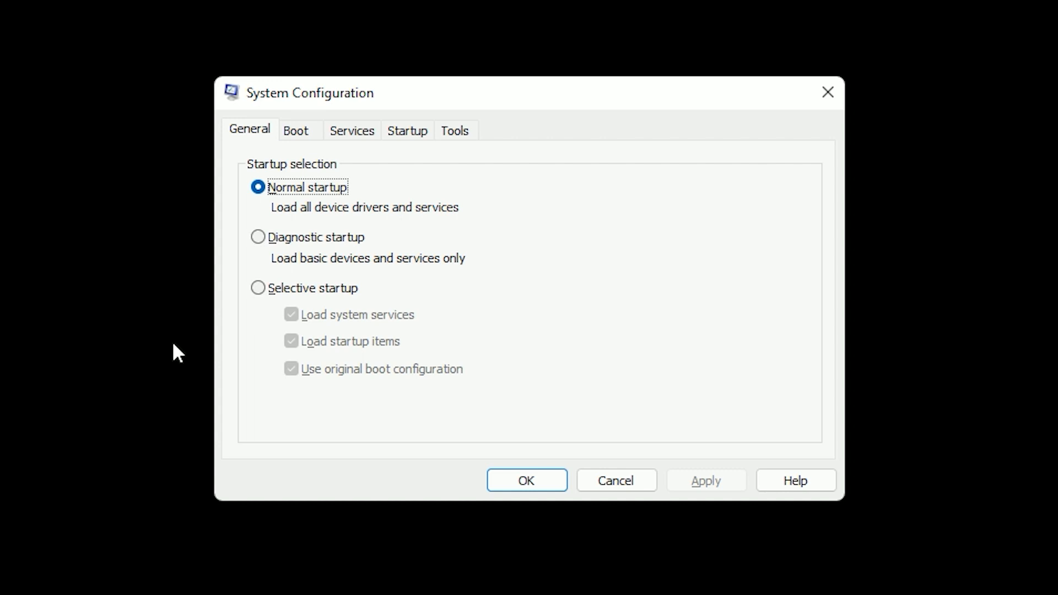
left_click(258, 288)
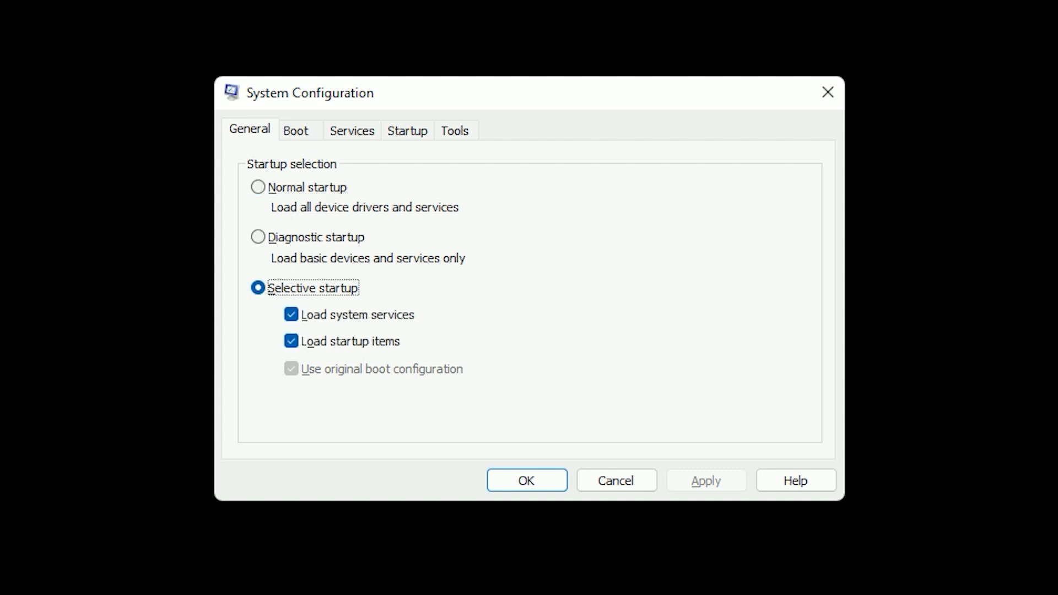
- Hide all Microsoft services in the System Configuration service list and disable all the remaining ones
left_click(358, 131)
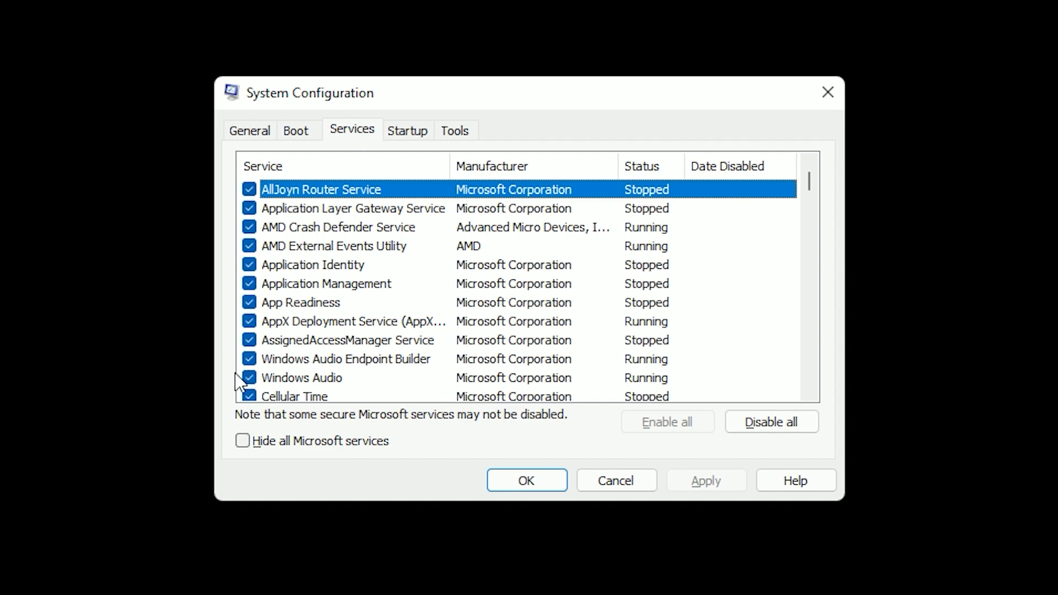
left_click(253, 450)
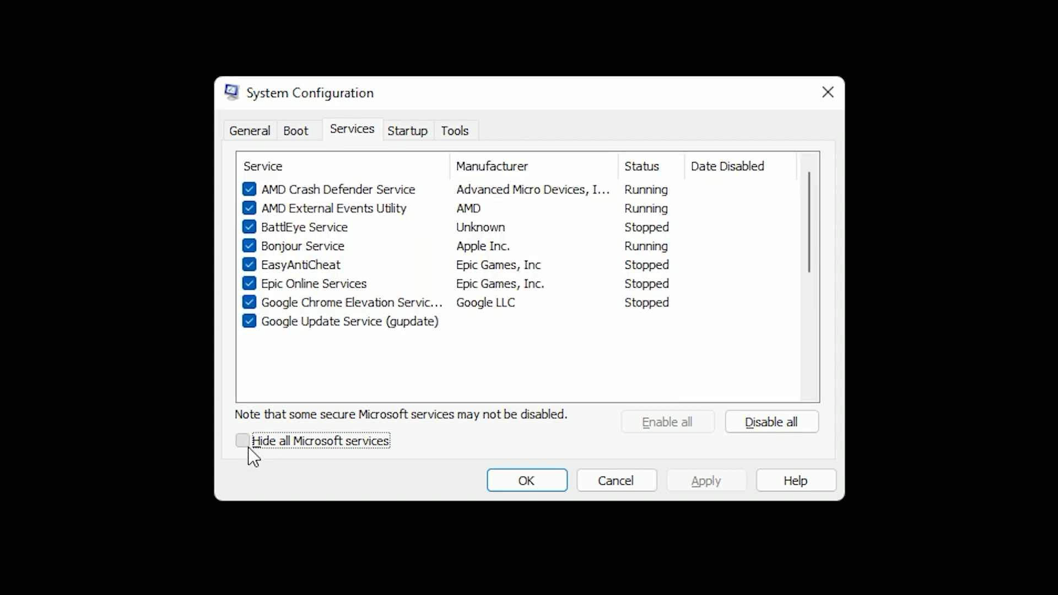
left_click(249, 447)
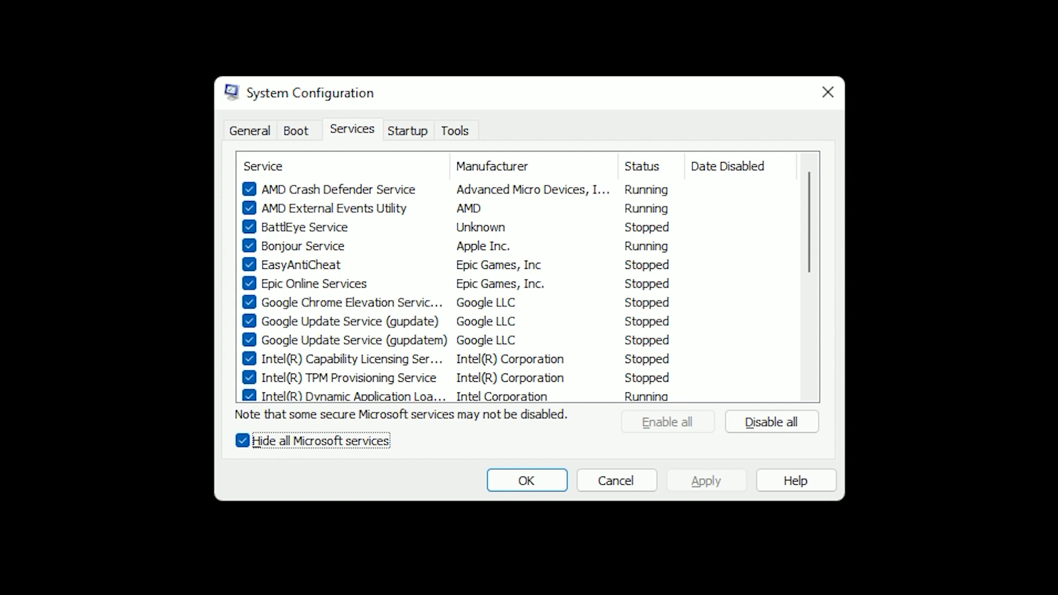
scroll(491, 266, "down", 2)
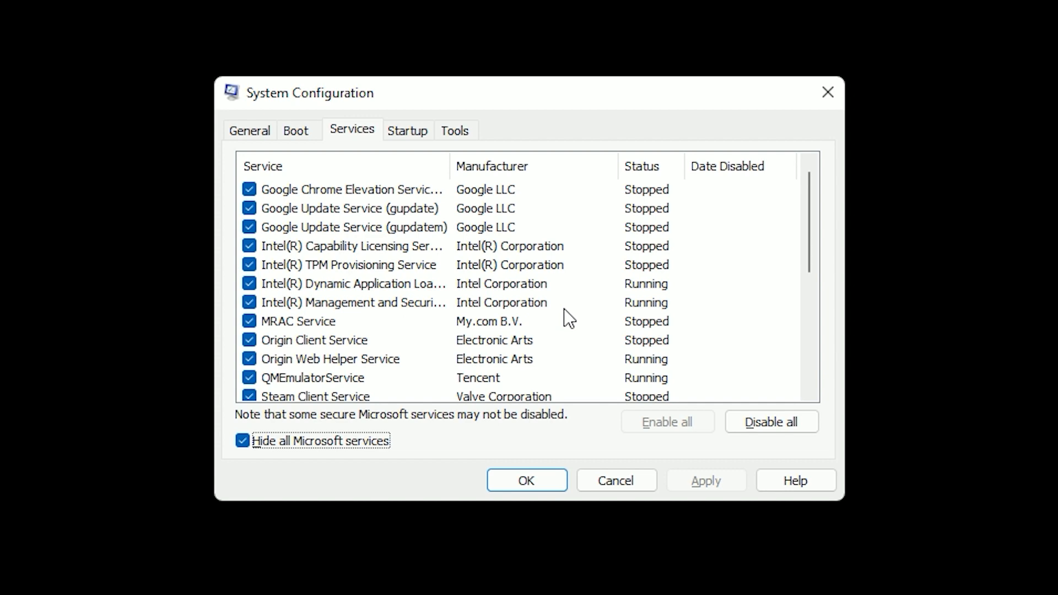
scroll(568, 319, "up", 2)
left_click(795, 422)
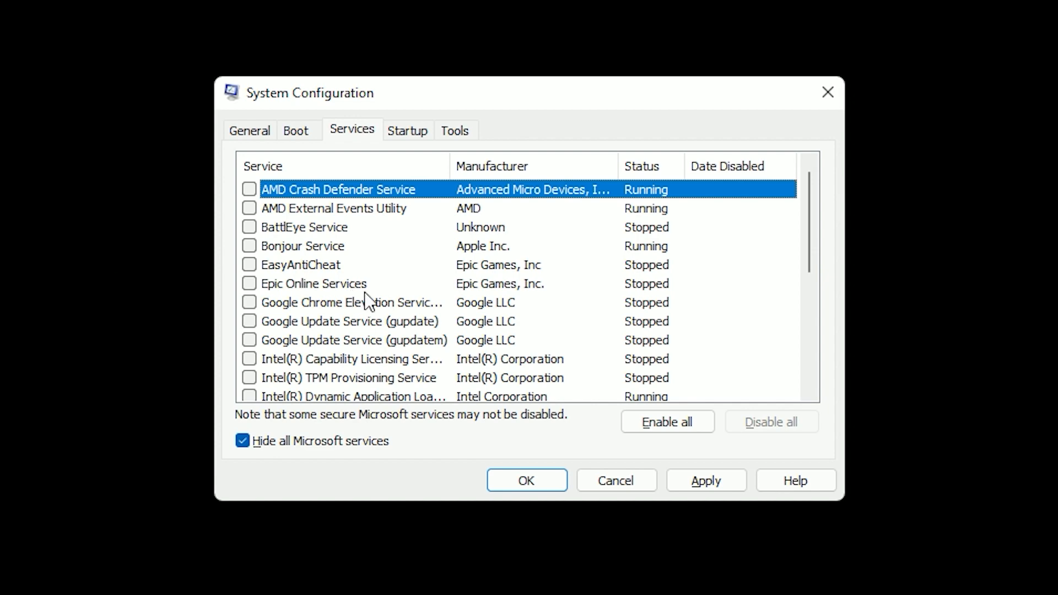
scroll(367, 300, "down", 2)
scroll(366, 299, "down", 2)
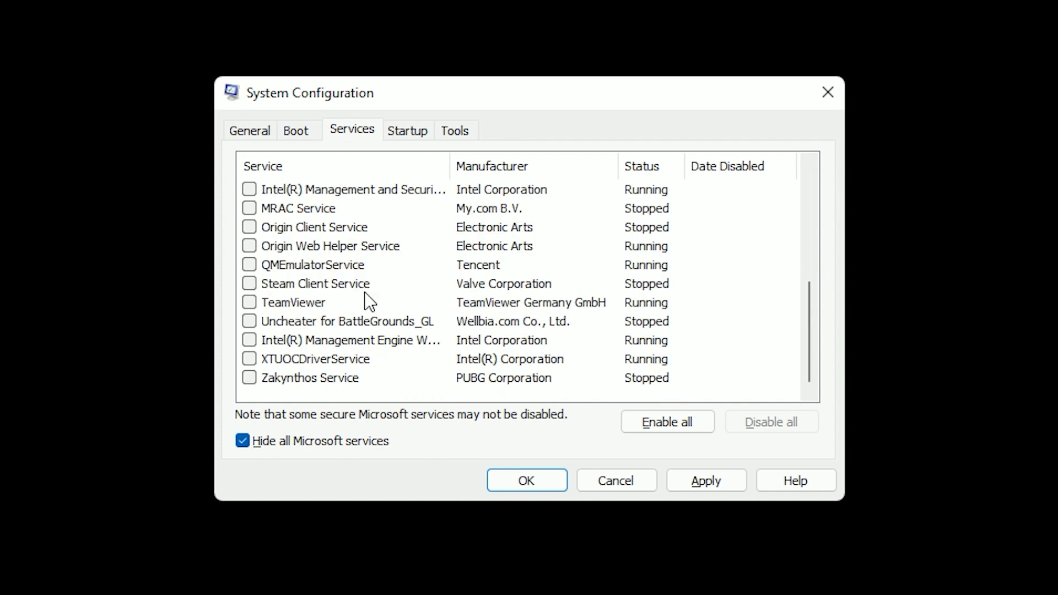
scroll(368, 301, "up", 4)
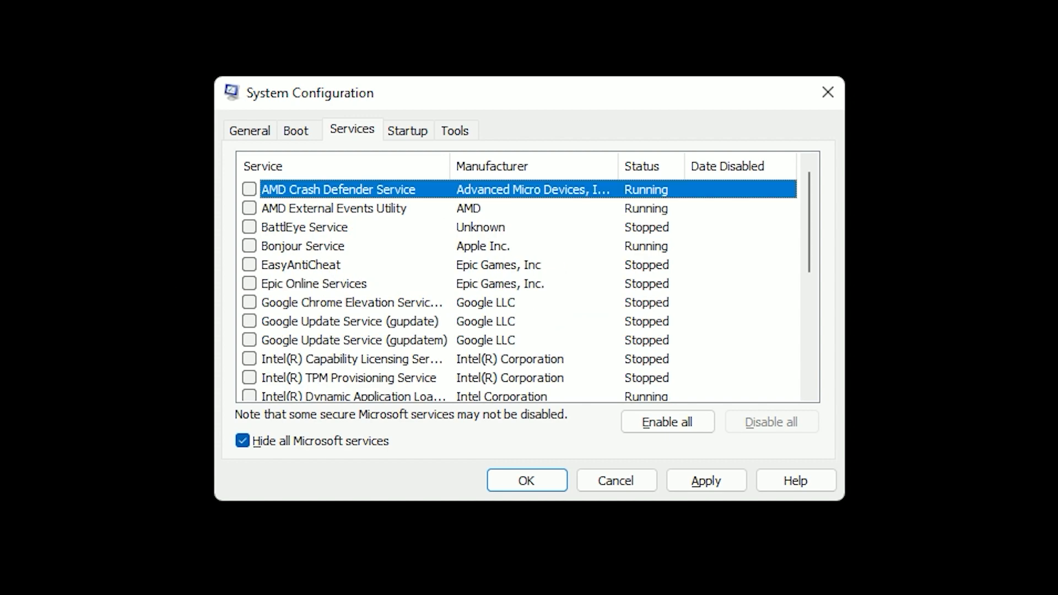